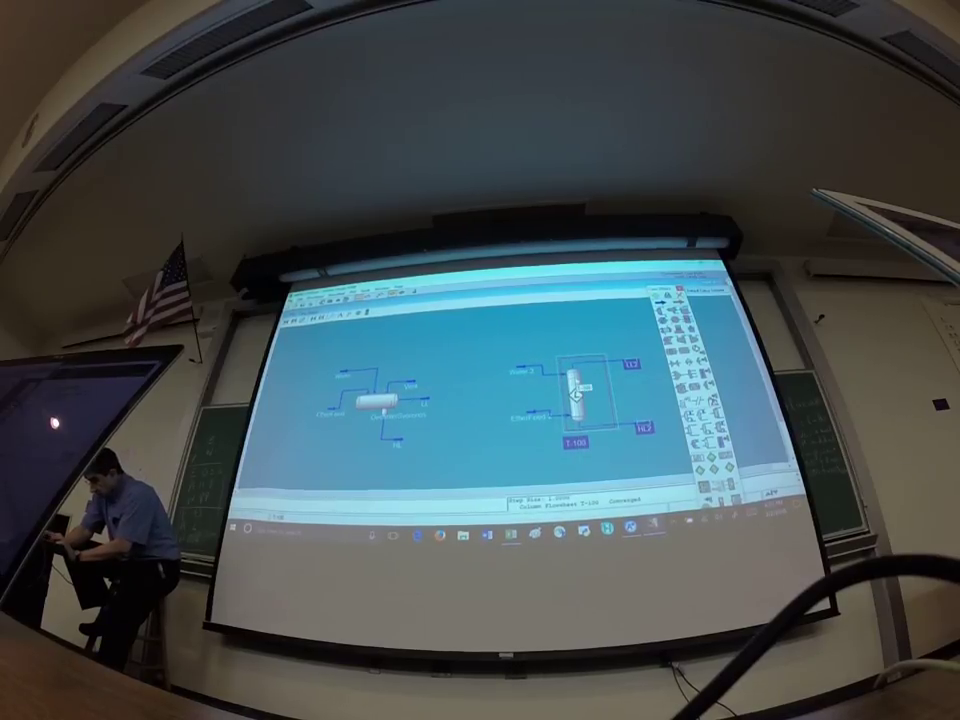
# - Deselect T-100 on the flowsheet and open the extraction column's property view
pyautogui.click(514, 400)
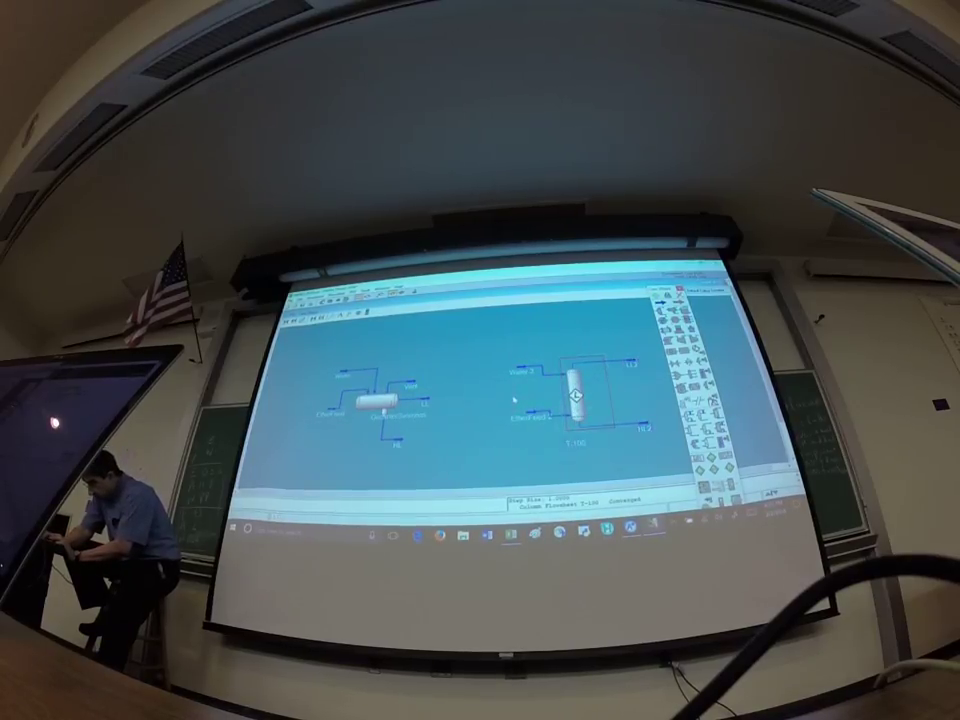
pyautogui.doubleClick(575, 395)
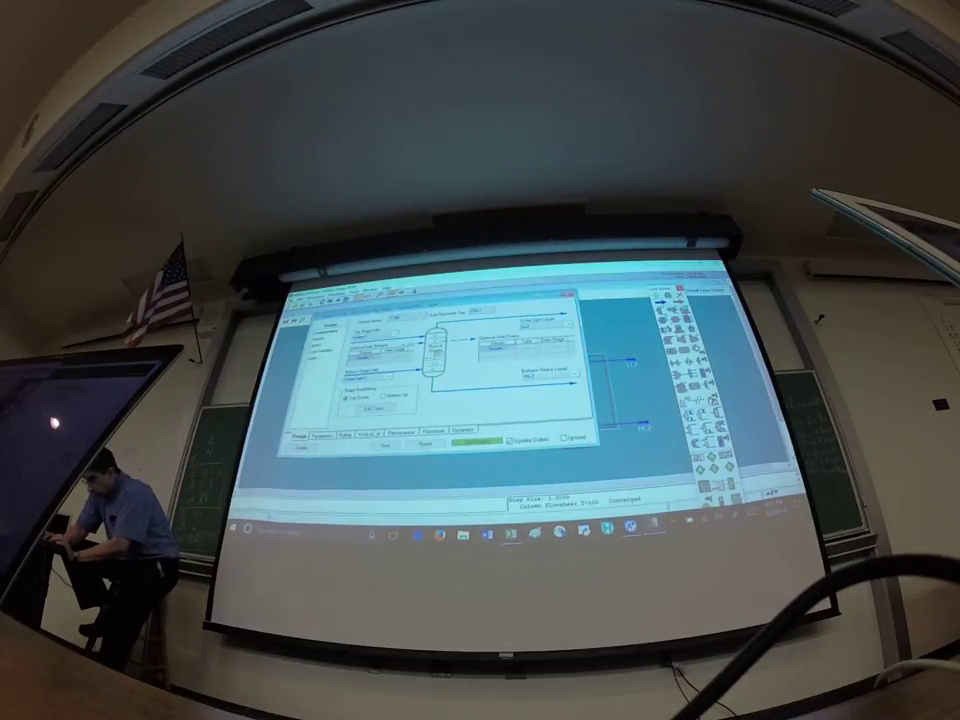
# - Review T-100's Worksheet stream conditions in a widened window, then close the column view
pyautogui.click(370, 434)
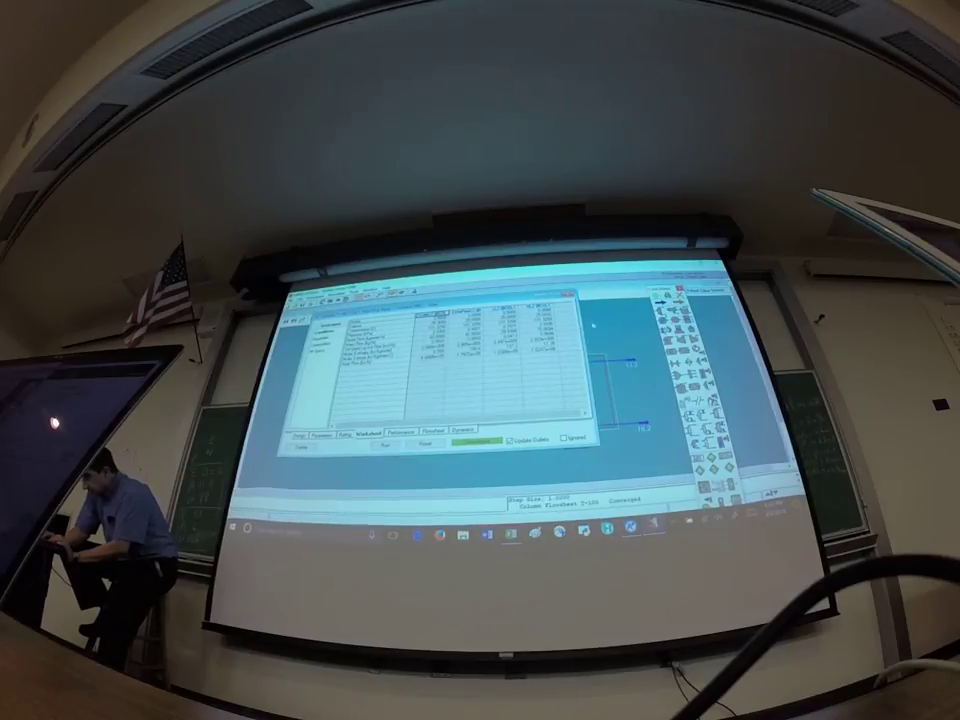
pyautogui.moveTo(596, 325); pyautogui.dragTo(628, 320)
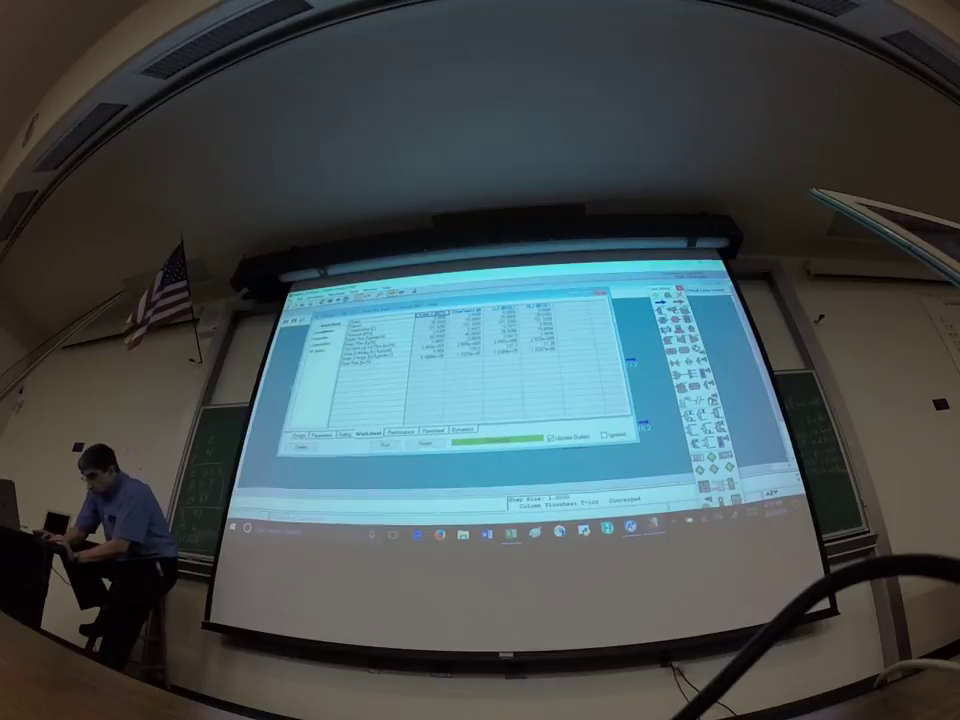
pyautogui.press('Down')
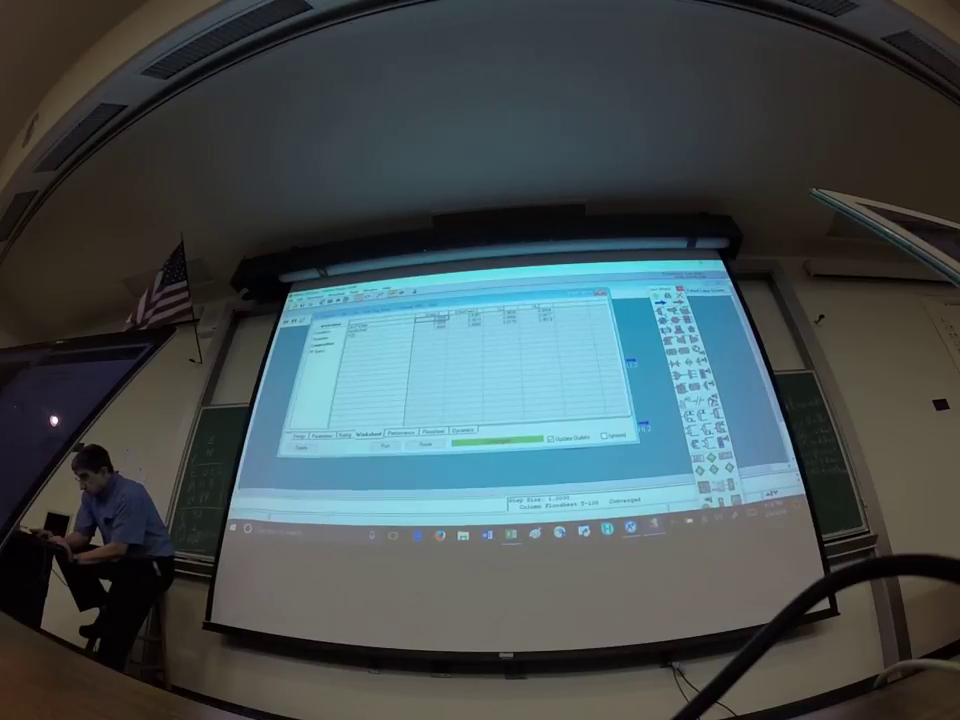
pyautogui.click(604, 293)
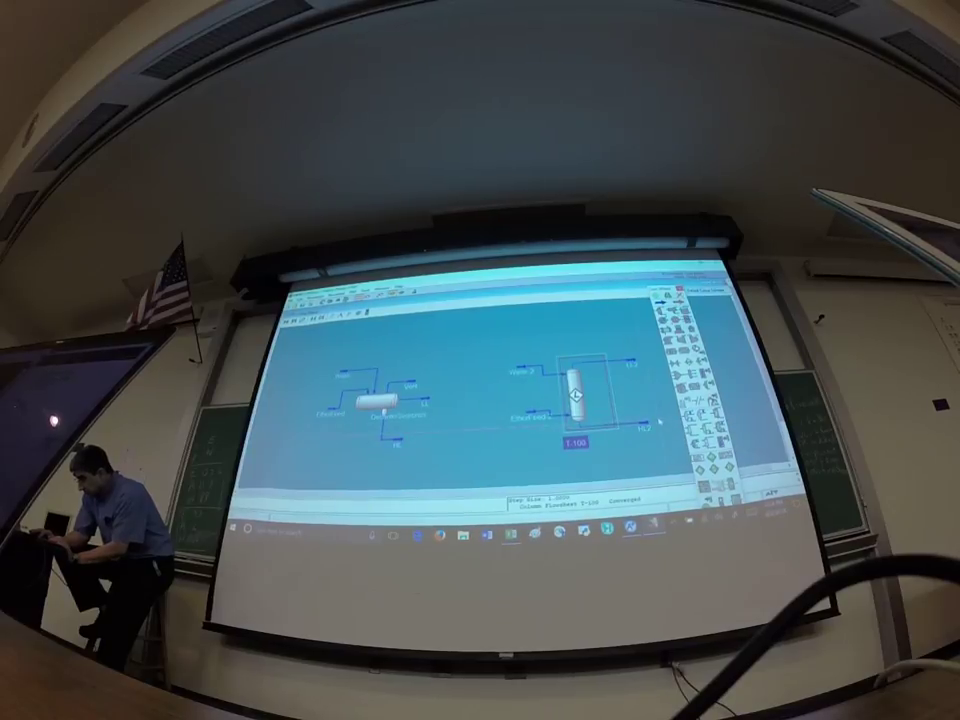
# - Open stream HL2's Composition page and choose a Mass Flows basis
pyautogui.doubleClick(645, 426)
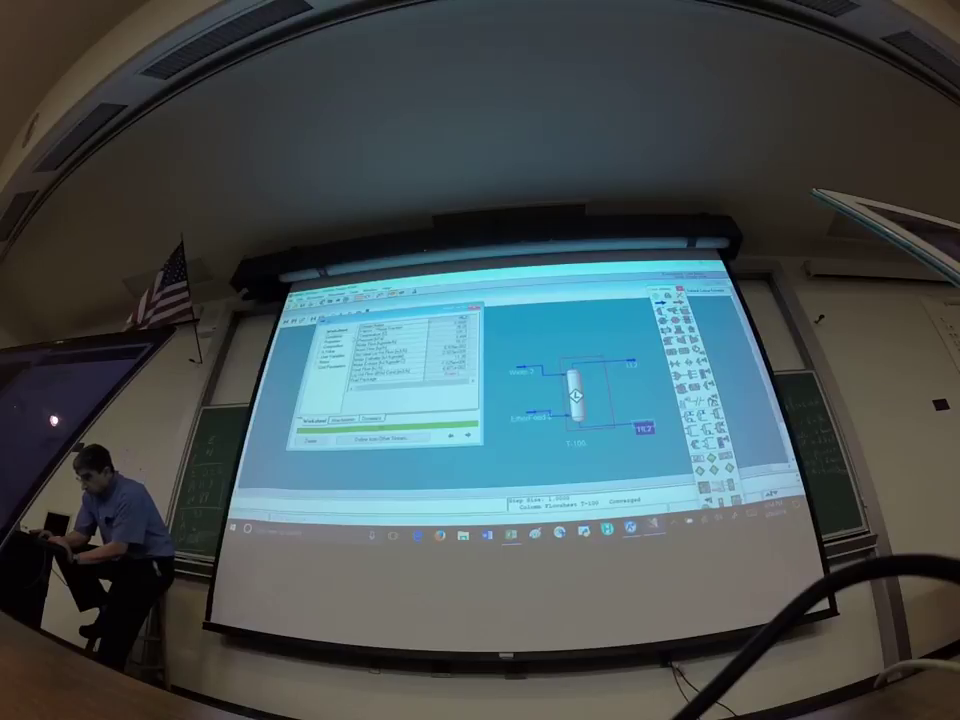
pyautogui.click(331, 344)
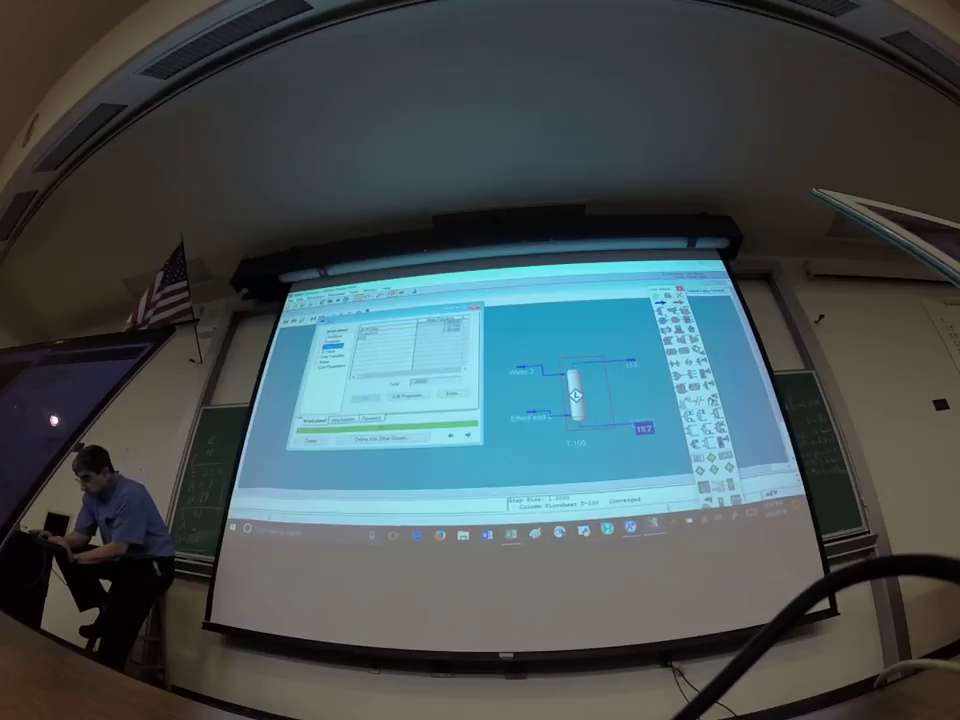
pyautogui.click(452, 394)
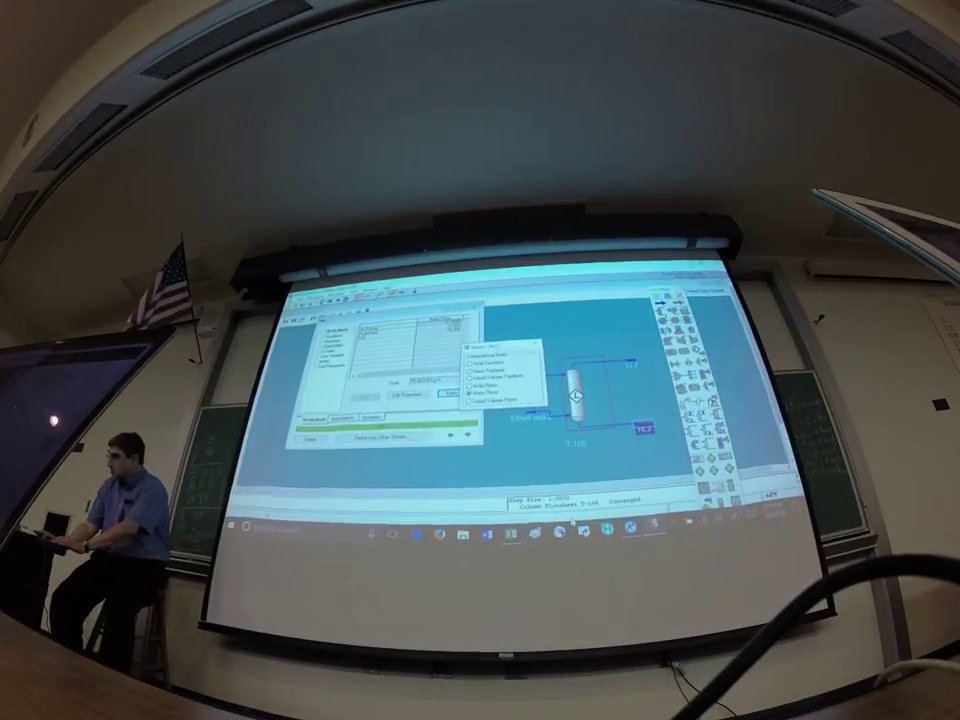
pyautogui.hotkey('alt', 'Tab')
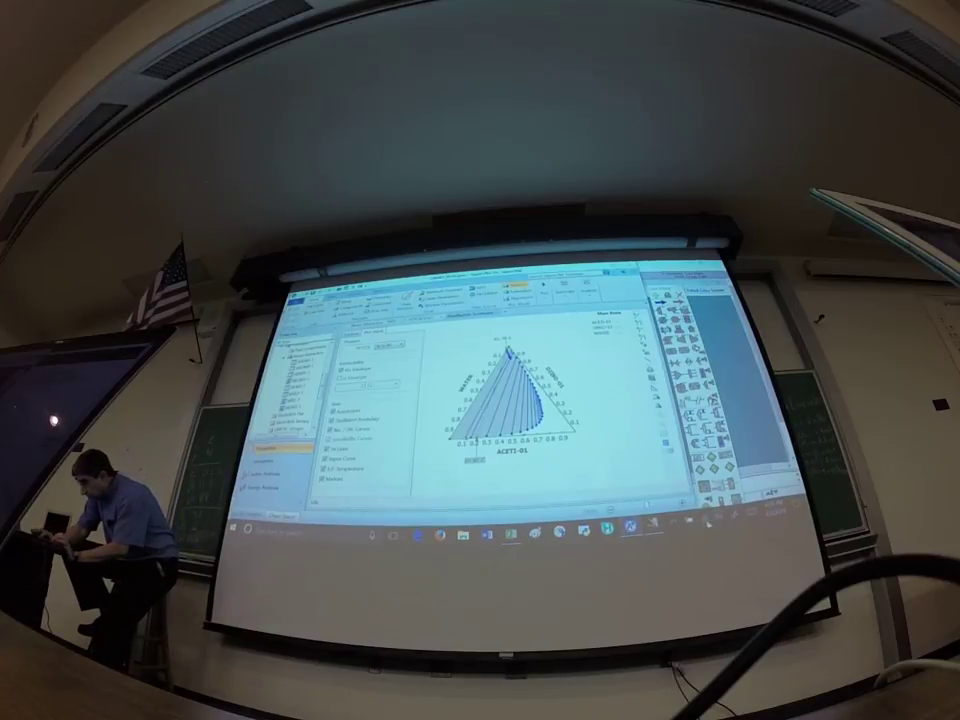
# - Inspect the water–ACETI-01 ternary diagram with tie lines in Aspen Plus, then return to HYSYS
pyautogui.hotkey('ctrl', 'Tab')
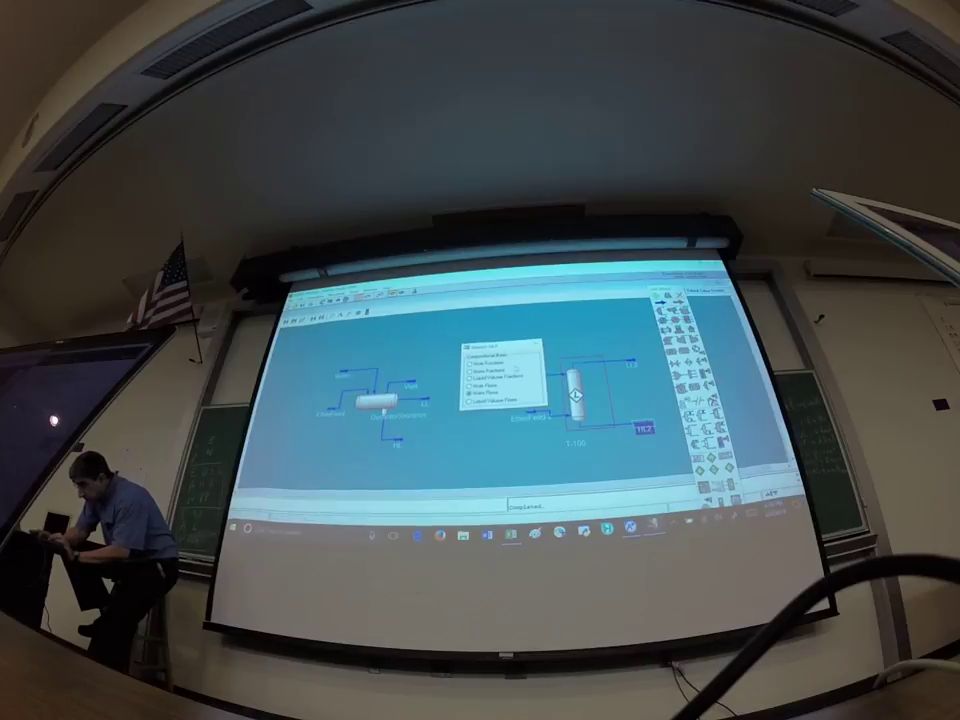
# - Close HL2's basis choices and reopen T-100 on its Parameters stage efficiencies page
pyautogui.click(535, 344)
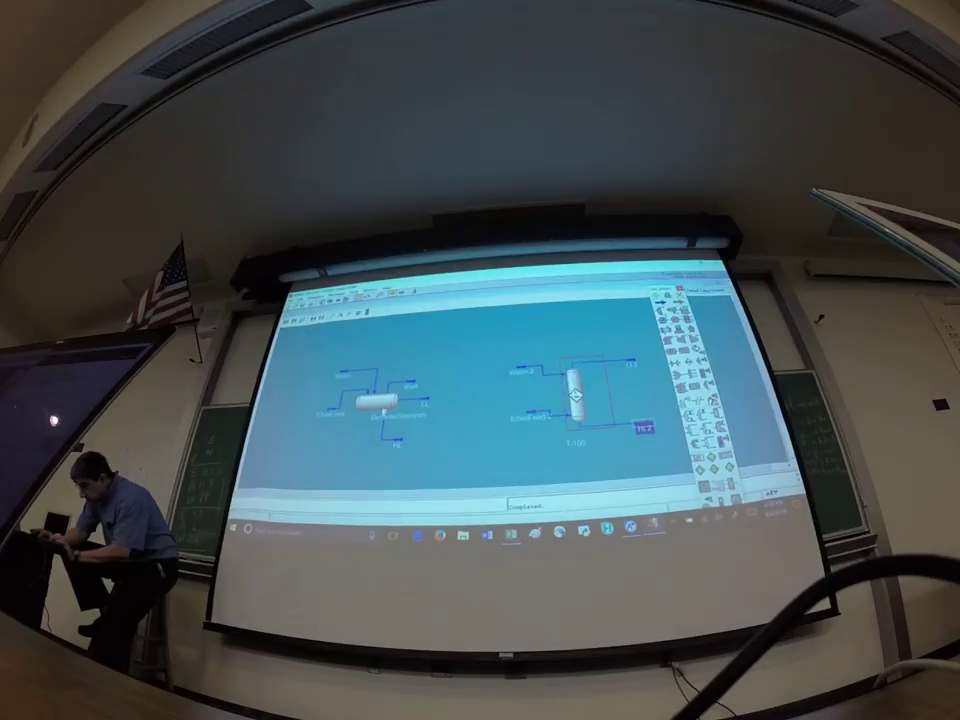
pyautogui.doubleClick(575, 395)
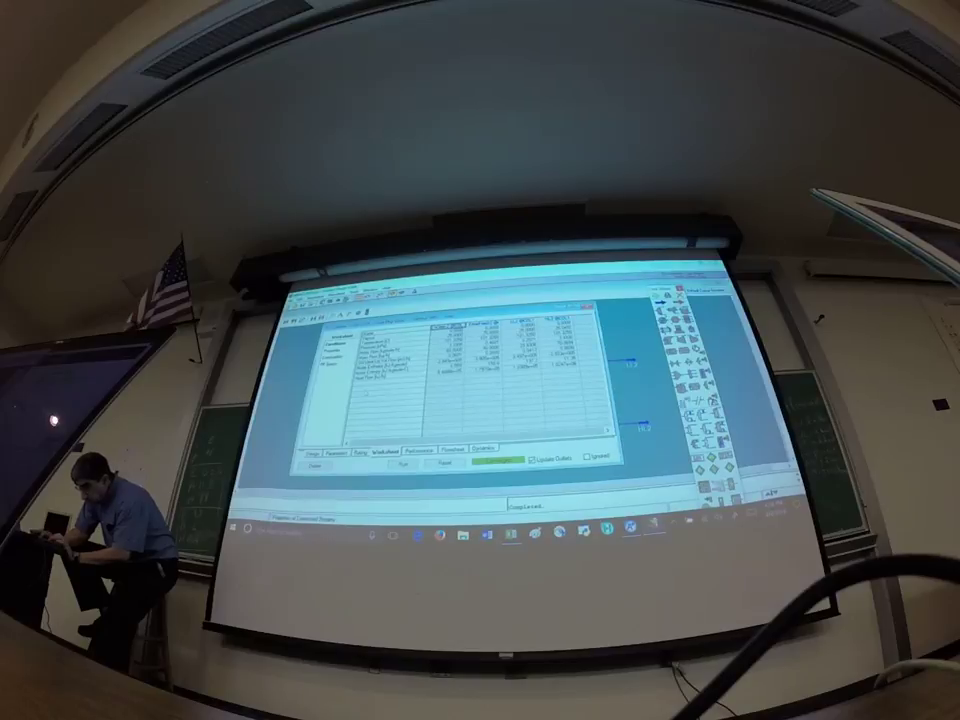
pyautogui.click(336, 453)
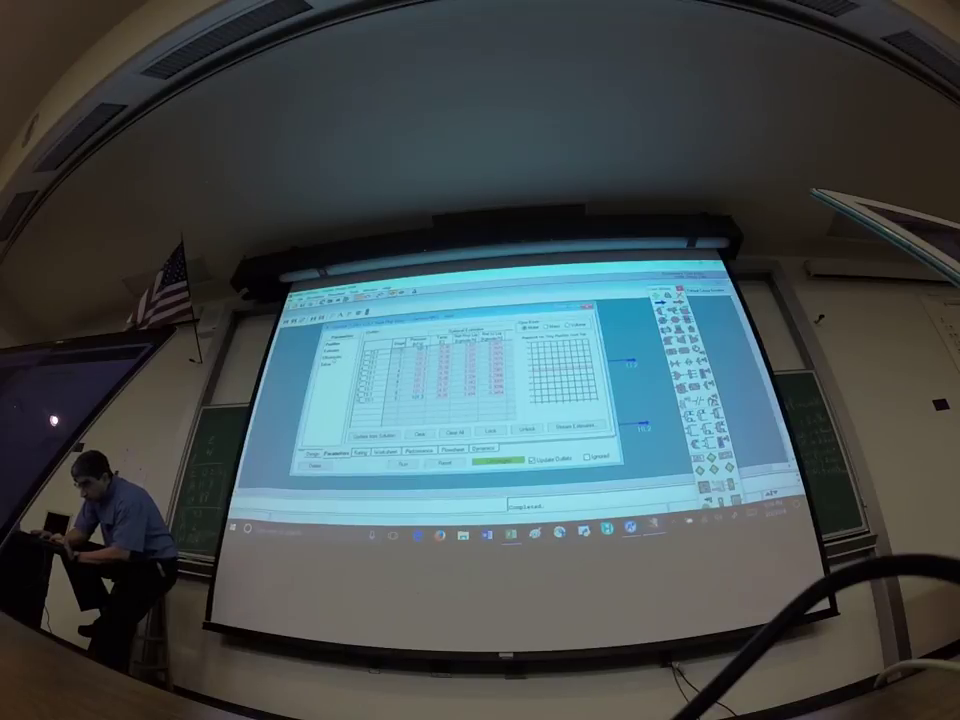
pyautogui.press('Down')
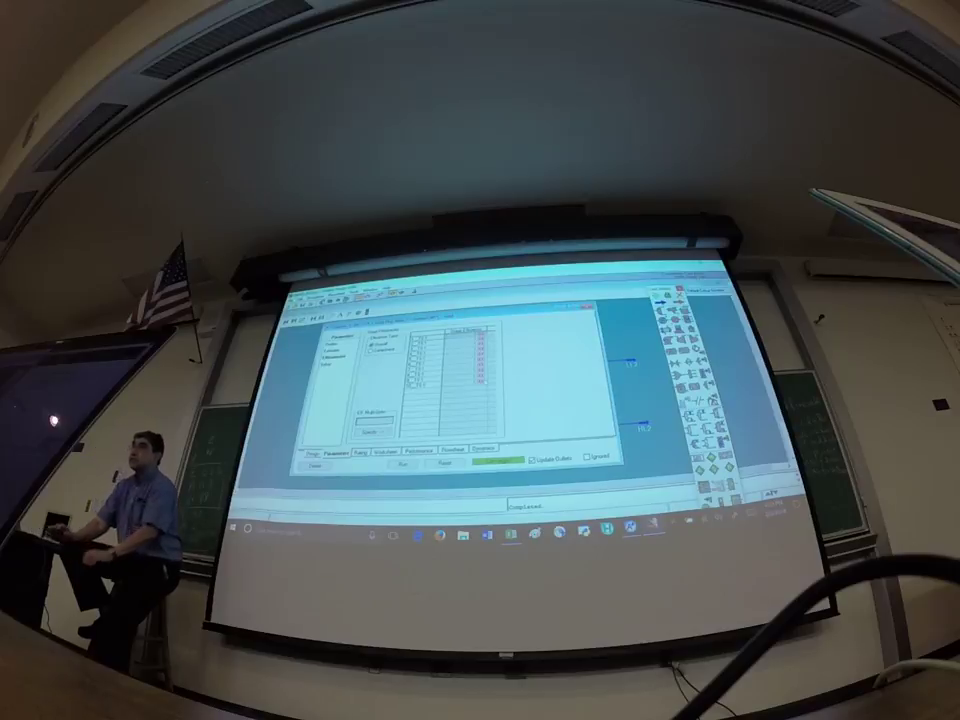